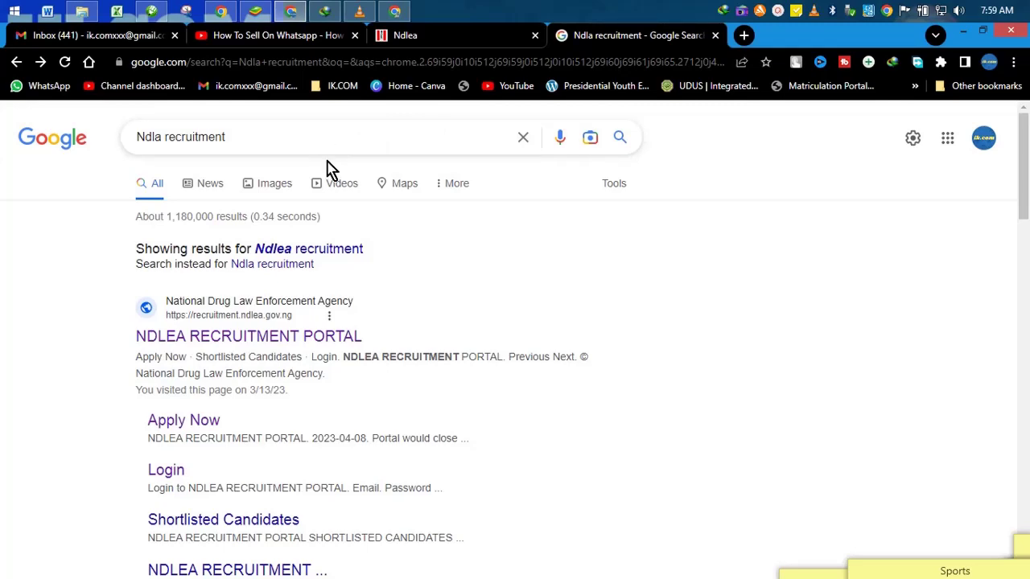
Step: Zoom the 'Ndla recruitment' results to 150% and scroll to the NDLEA portal's Apply Now link
scroll(334, 189, down, 3)
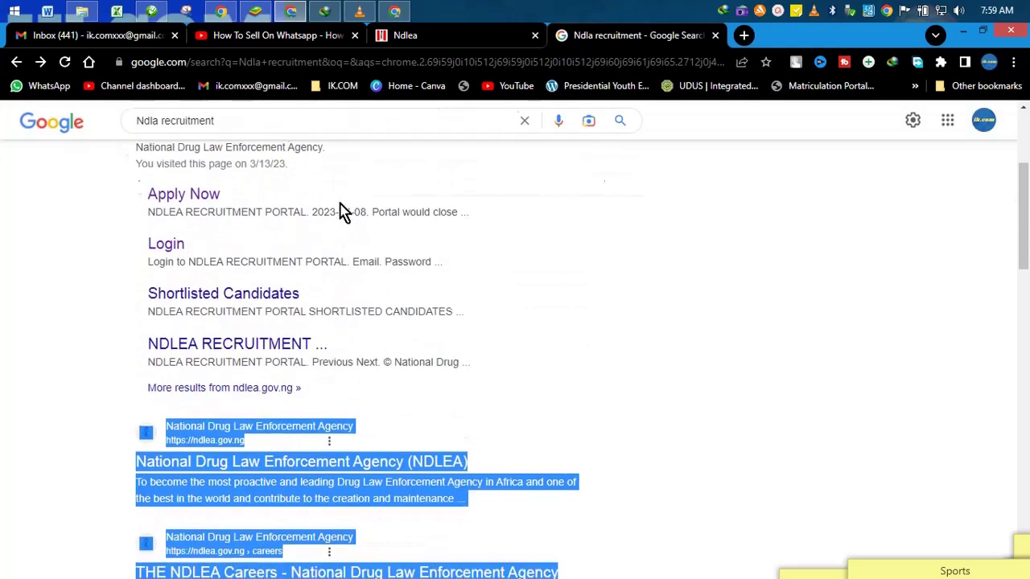
click(615, 426)
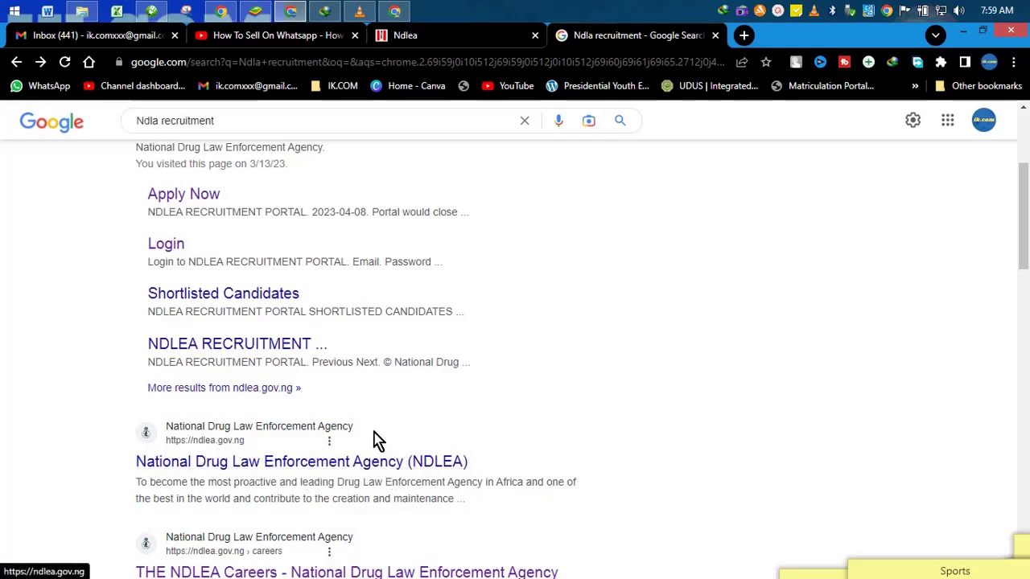
scroll(370, 418, up, 3)
scroll(370, 410, up, 1)
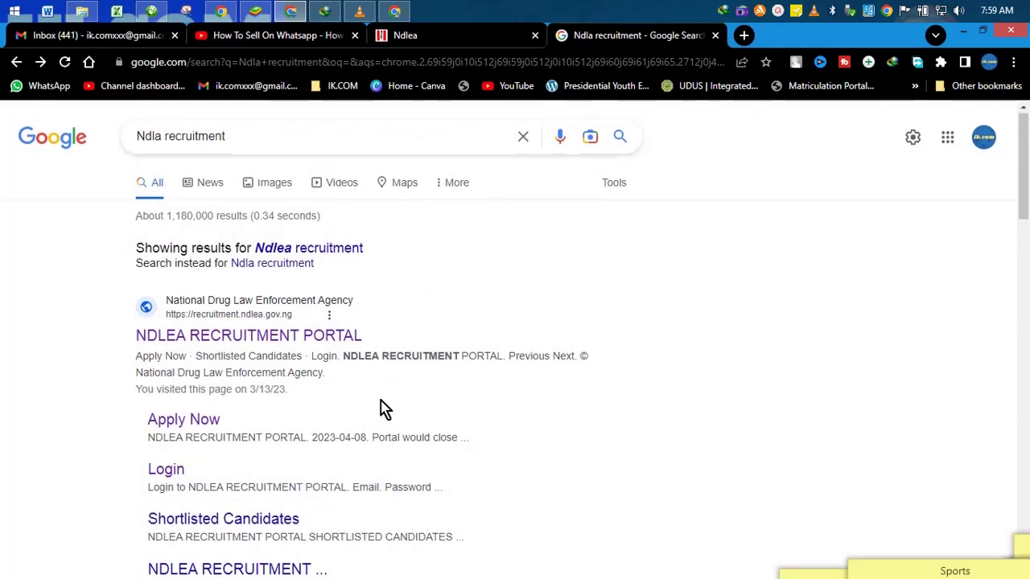
scroll(379, 409, down, 1)
scroll(379, 409, up, 1)
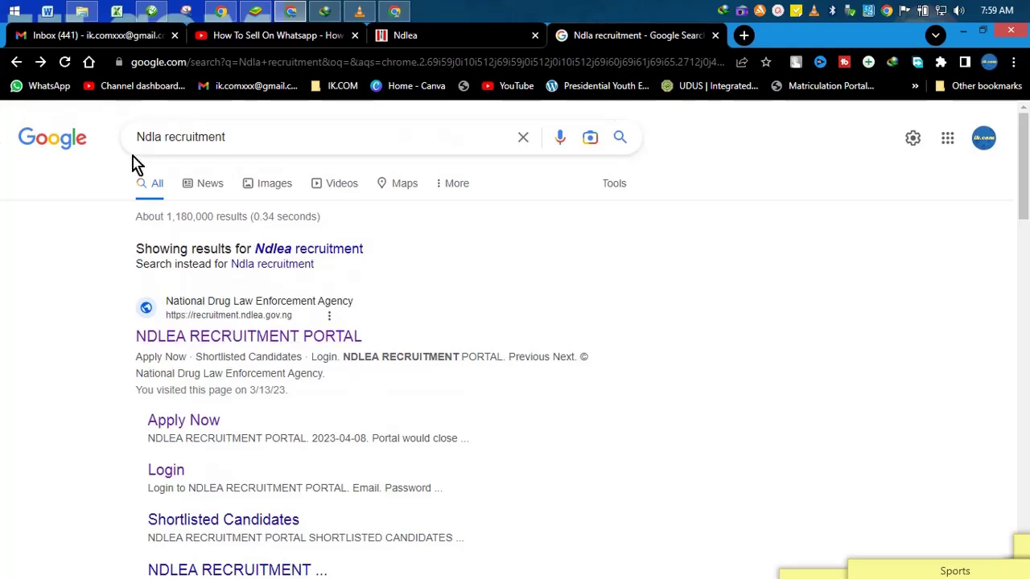
key(ctrl+plus)
key(ctrl+plus)
key(ctrl+plus)
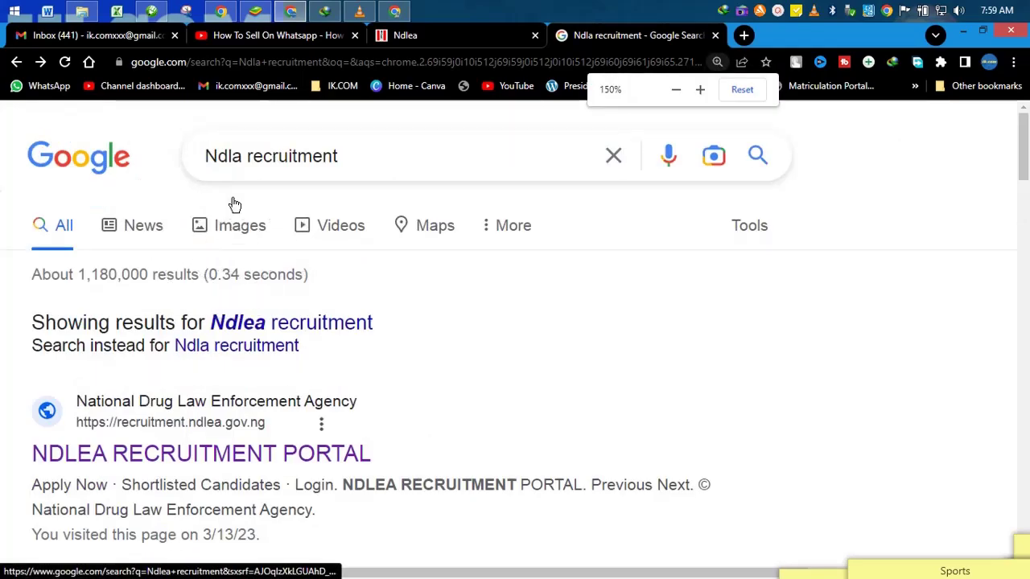
scroll(306, 241, down, 2)
scroll(308, 253, down, 2)
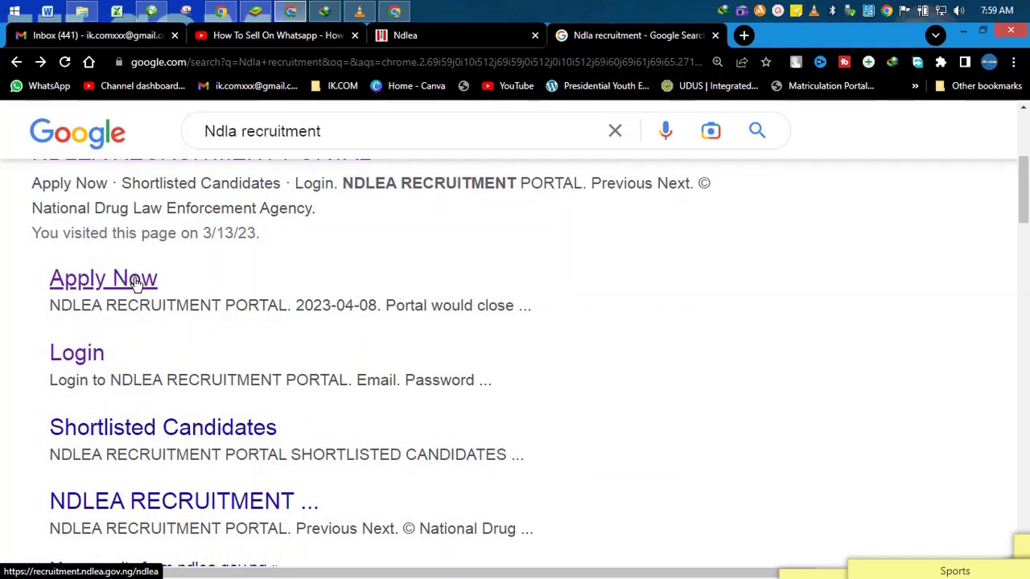
Step: Switch to the Ndlea tab and read the 2023 Recruitment Exercise notice down to Apply Now
click(437, 35)
scroll(441, 330, up, 6)
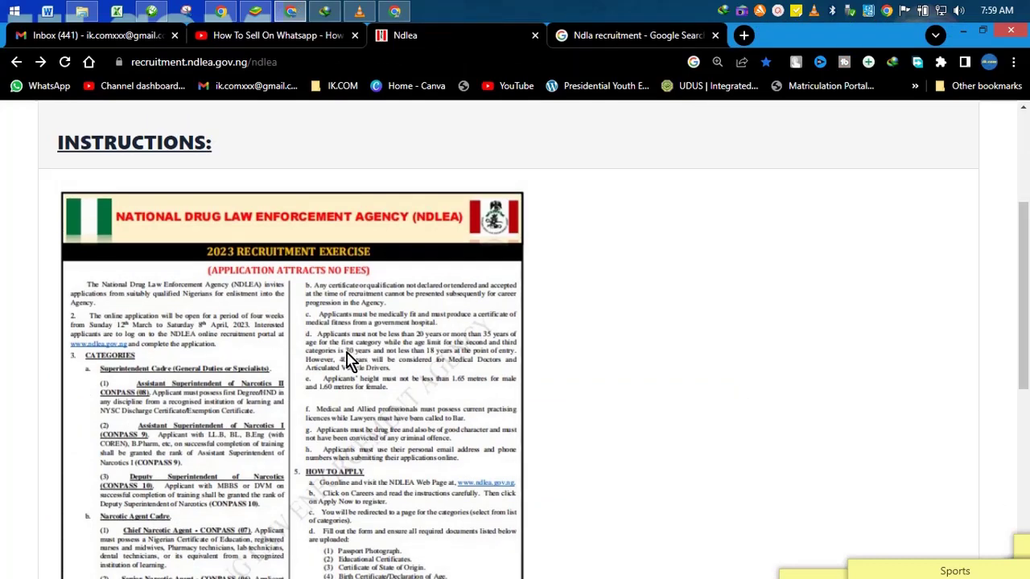
scroll(353, 362, up, 3)
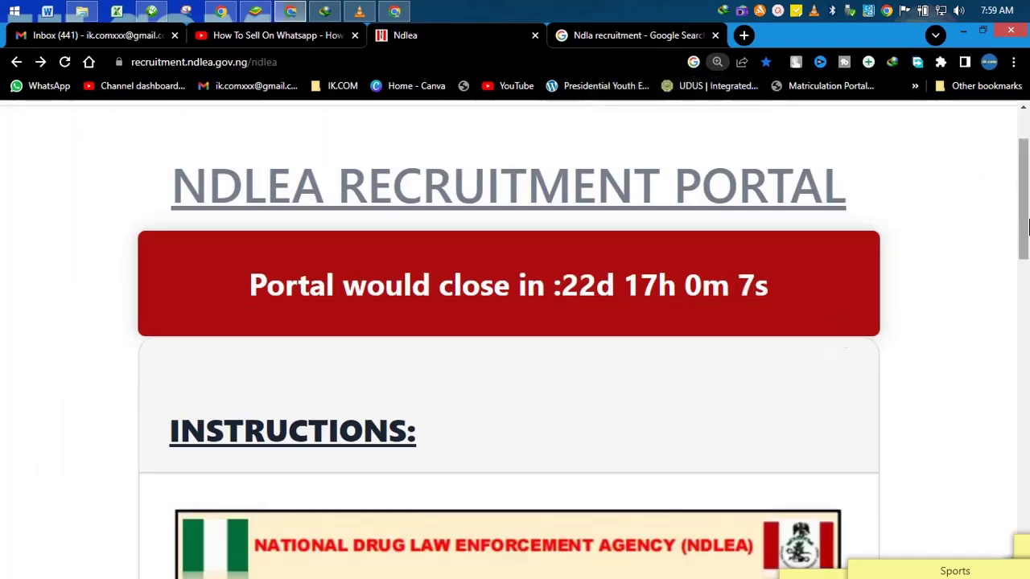
drag(1026, 211, 1026, 217)
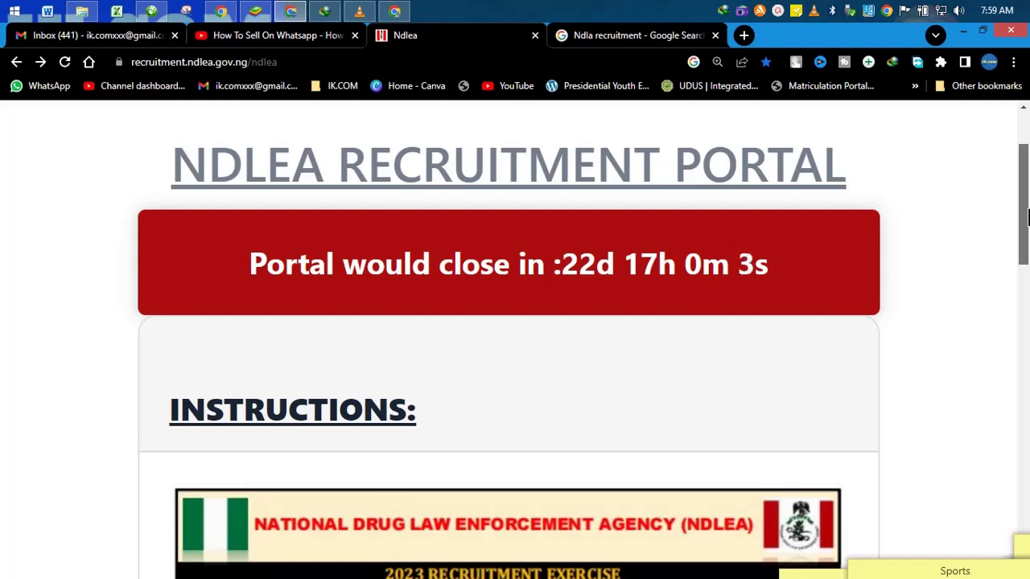
drag(1028, 217, 1028, 299)
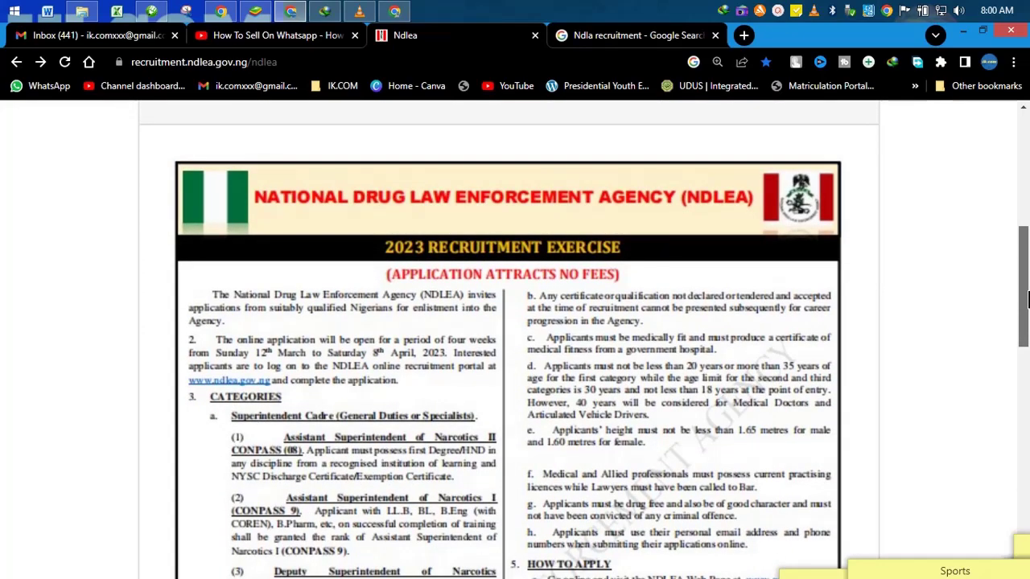
drag(1027, 300, 1021, 448)
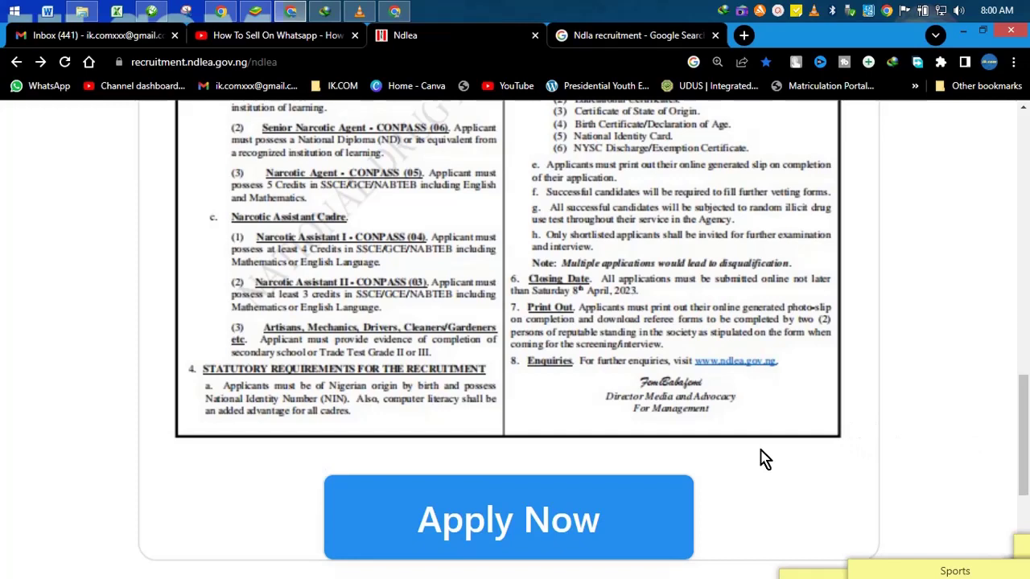
Step: Start the application via Apply Now, then snip the Apply Now area and discard it unsaved
click(618, 535)
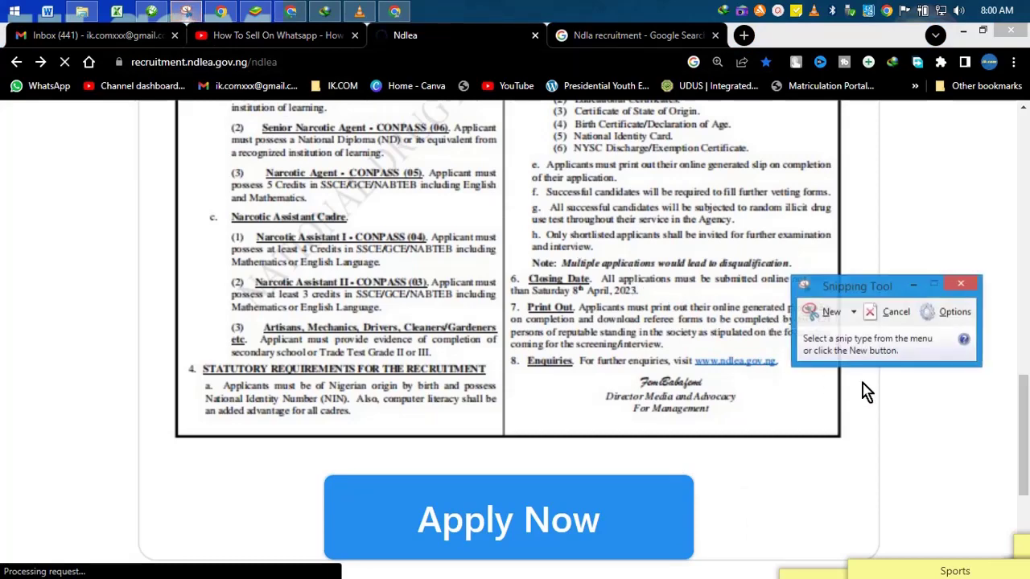
click(825, 312)
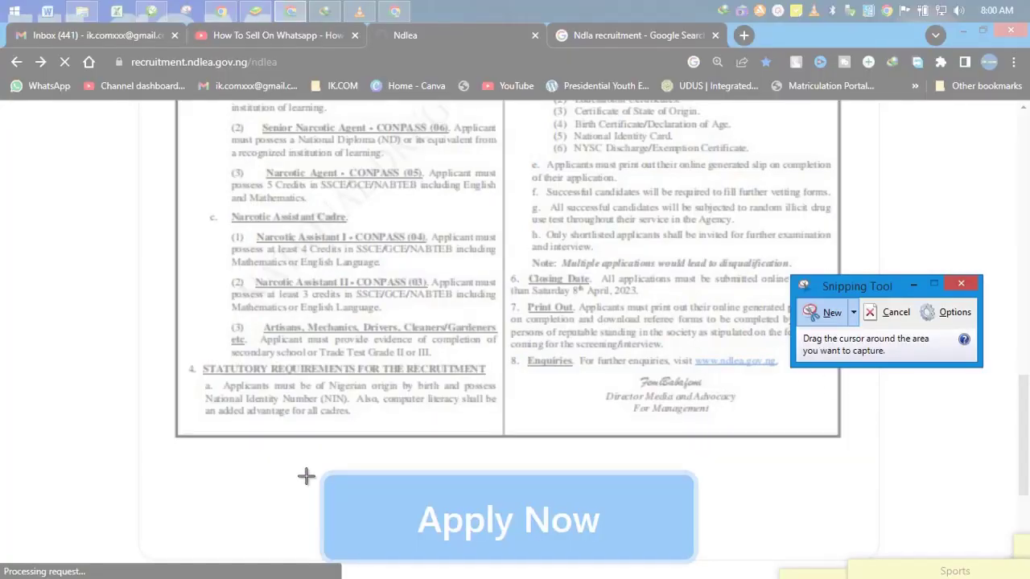
drag(320, 474, 635, 558)
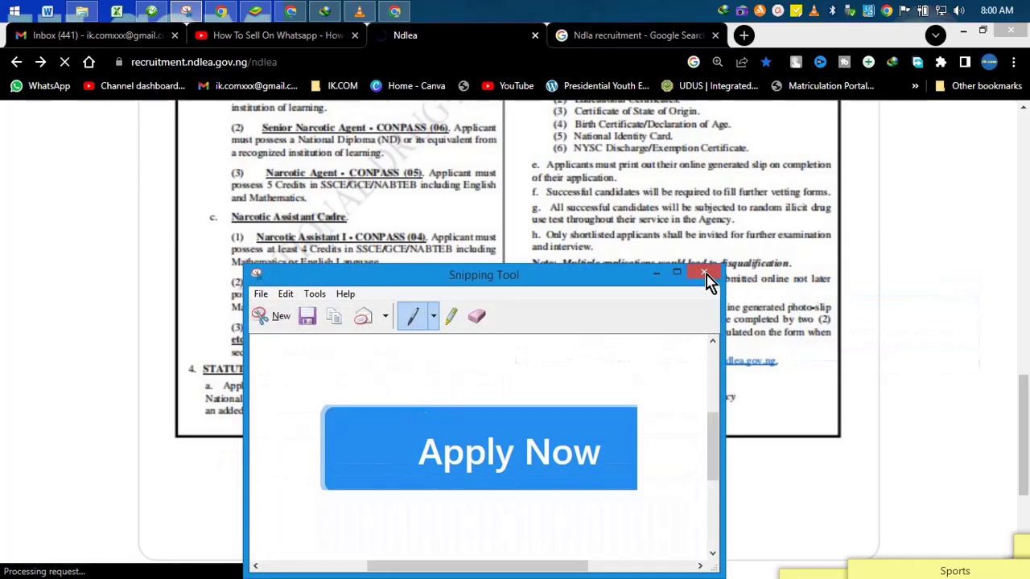
click(704, 272)
click(546, 436)
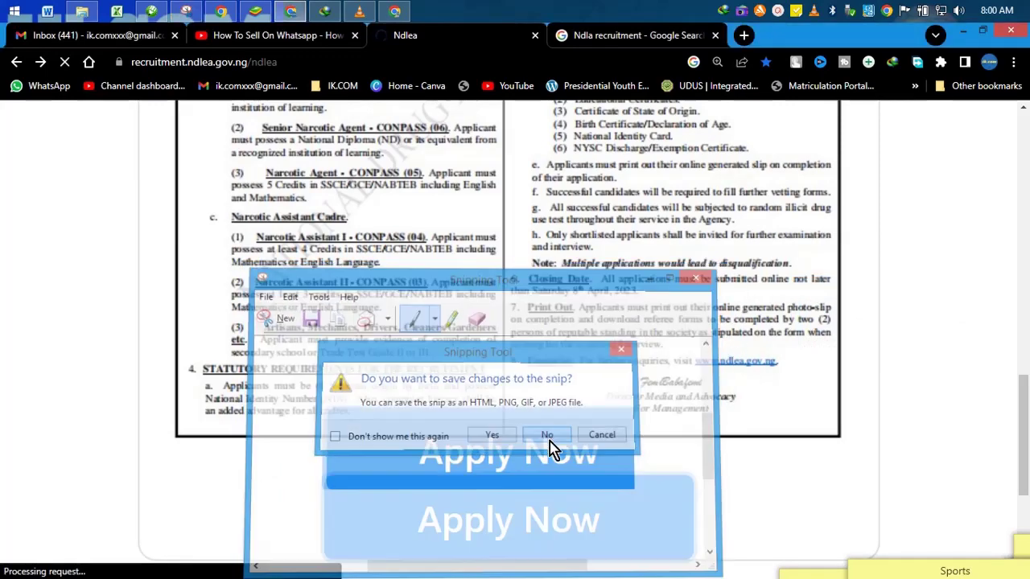
Step: Snip the Apply Now button again and minimize the Snipping Tool window
click(186, 11)
click(825, 315)
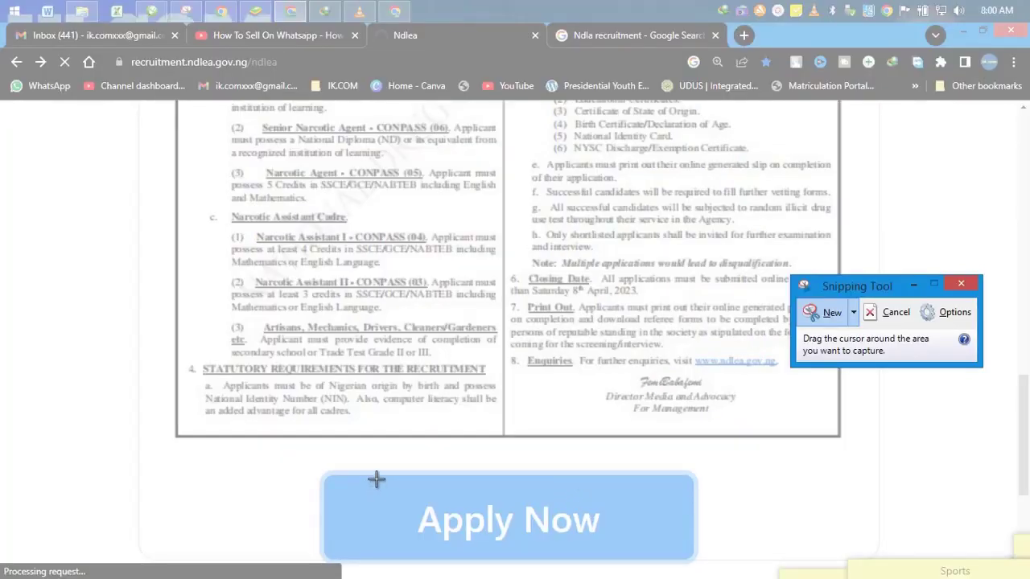
drag(376, 479, 650, 556)
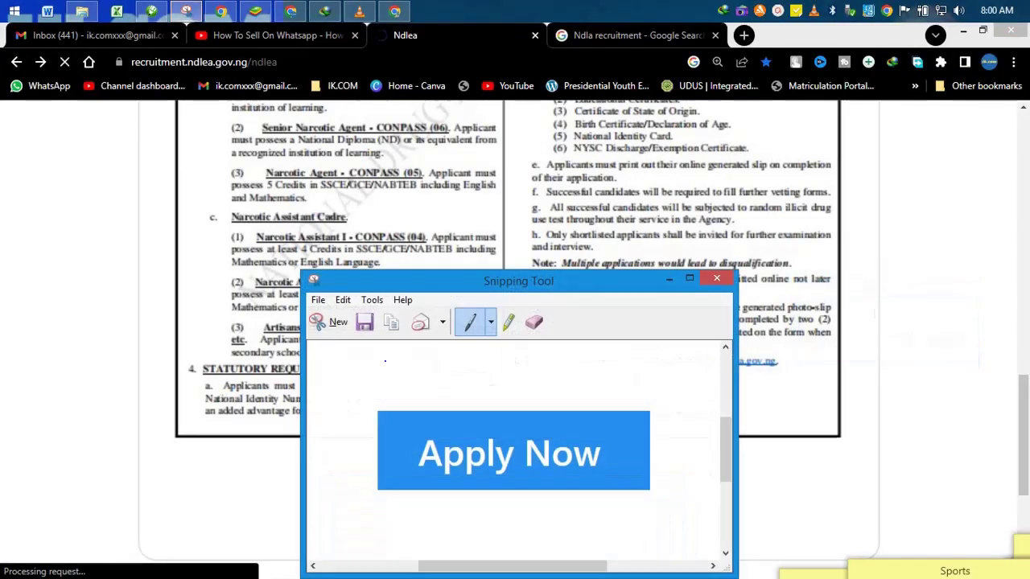
click(666, 279)
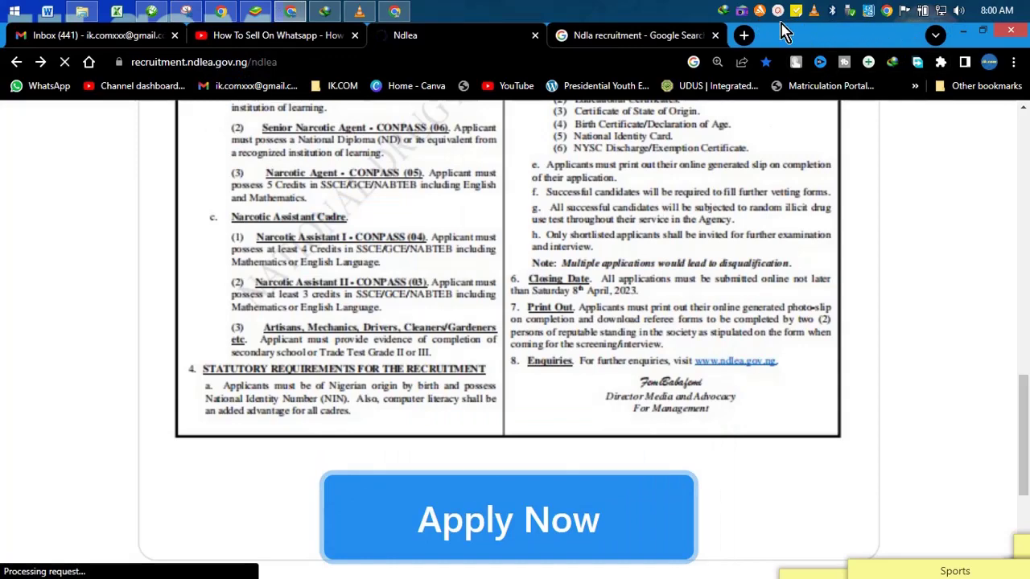
Step: Leave the Not Permitted page and go to the portal's Login page through the site menu
mouse_move(792, 24)
click(789, 88)
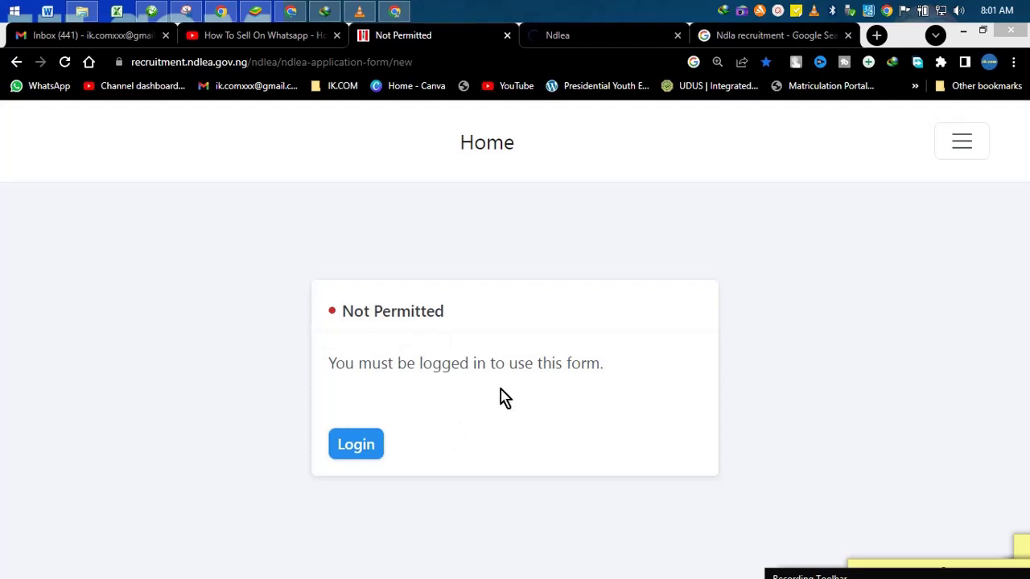
click(959, 146)
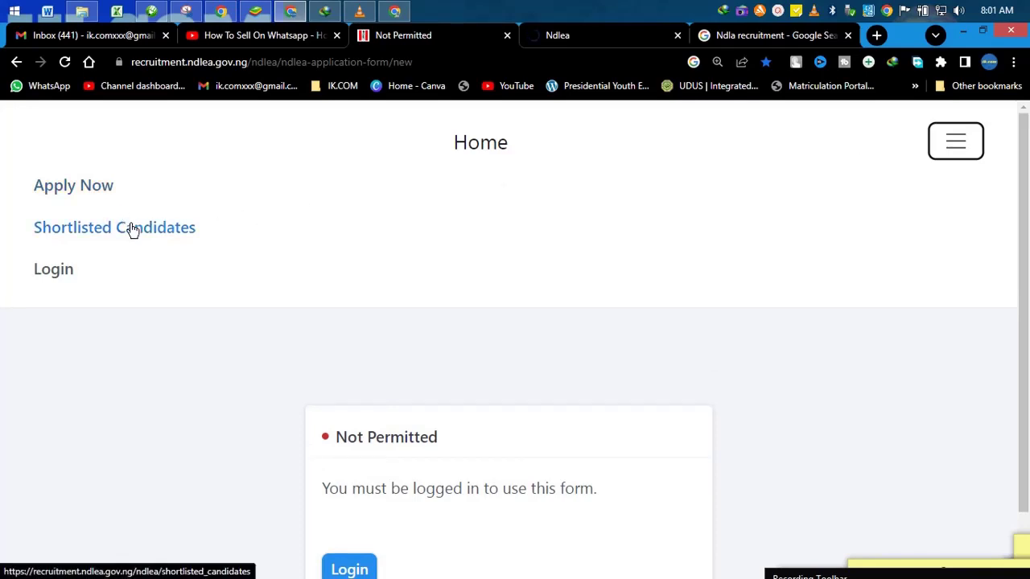
click(64, 278)
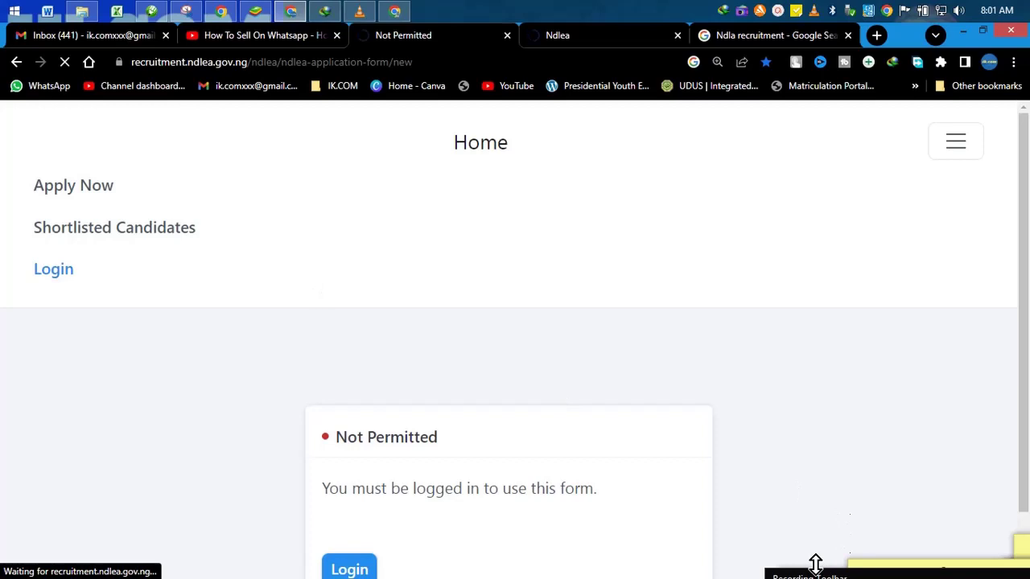
mouse_move(823, 469)
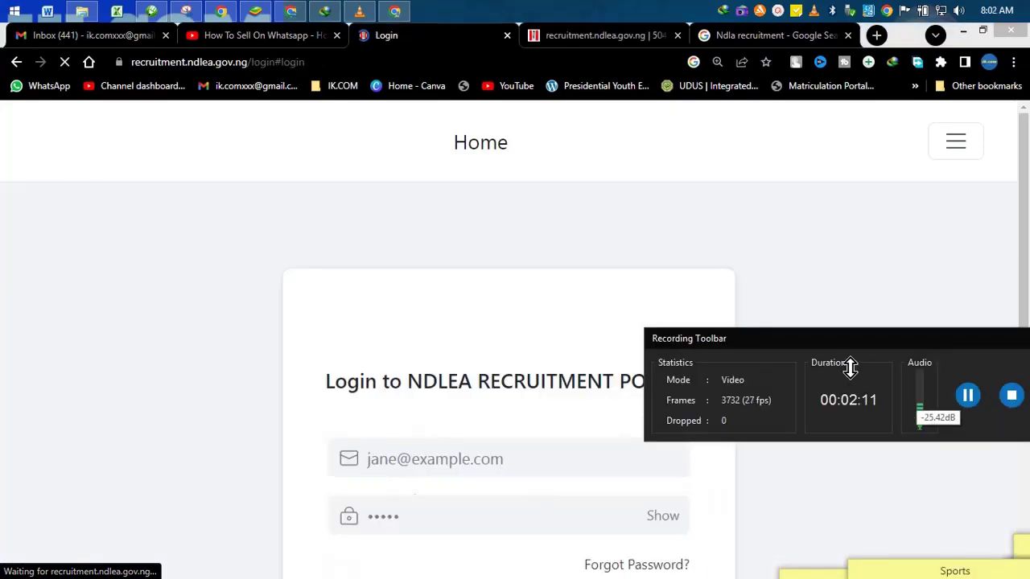
Step: Enter an e-mail address and password in the login form, then select the entered e-mail
scroll(1027, 324, down, 1)
scroll(1027, 324, down, 1)
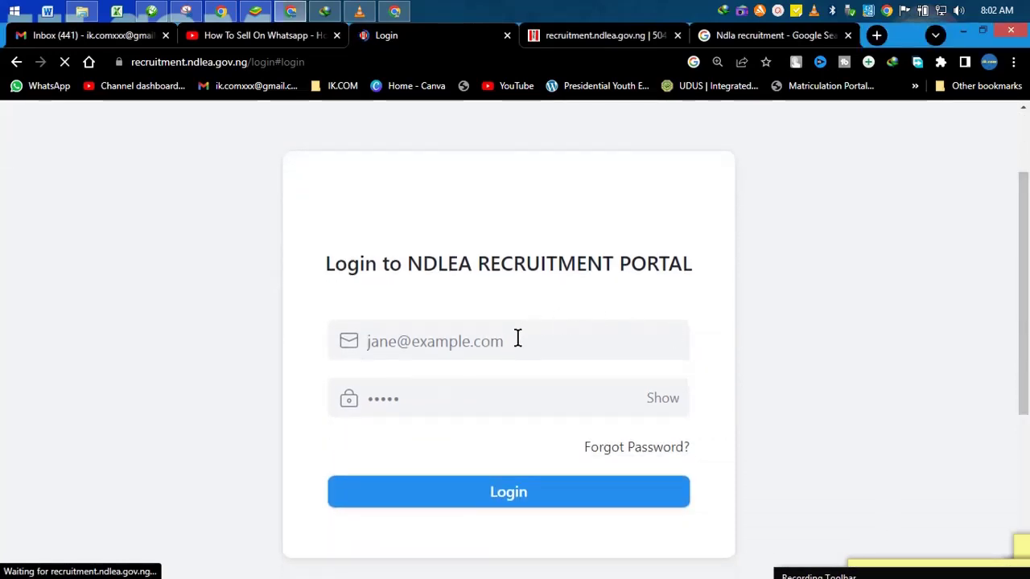
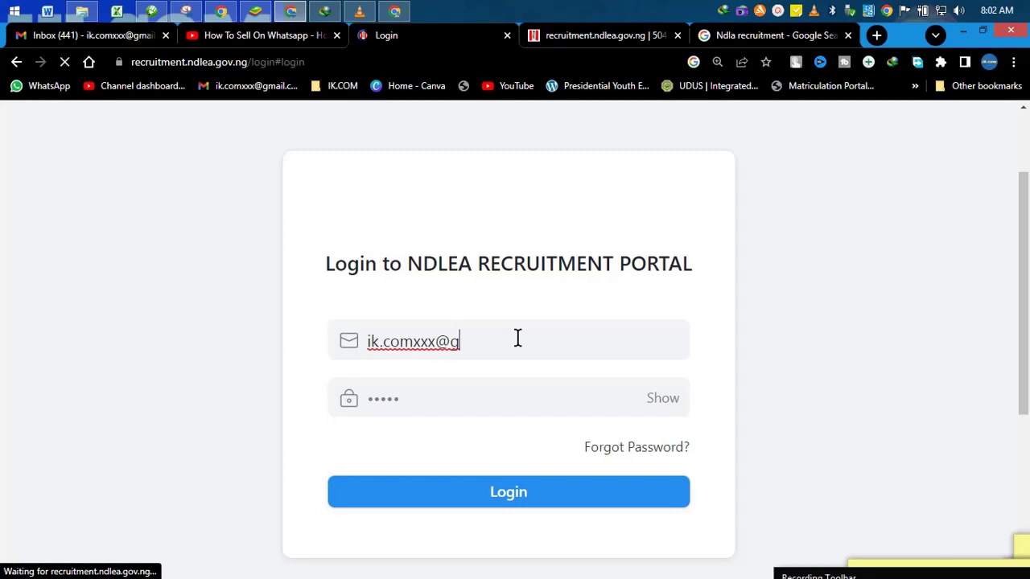
click(501, 405)
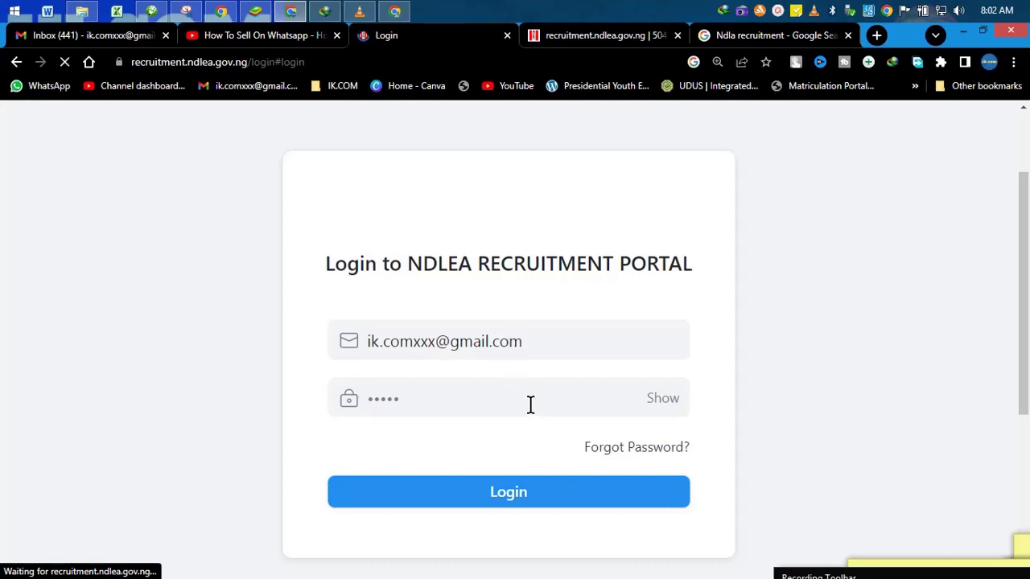
text(•••••••)
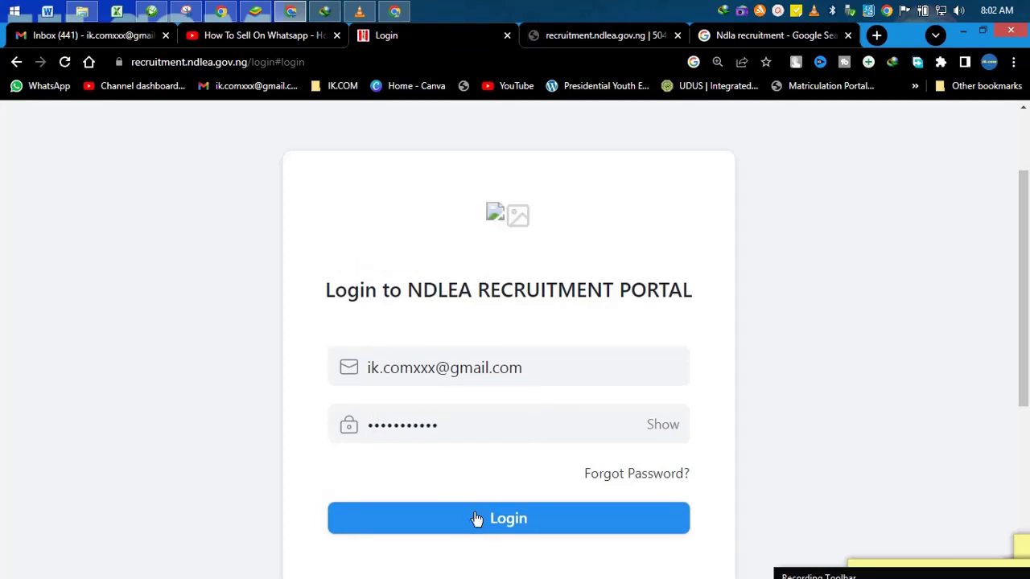
drag(565, 375, 345, 383)
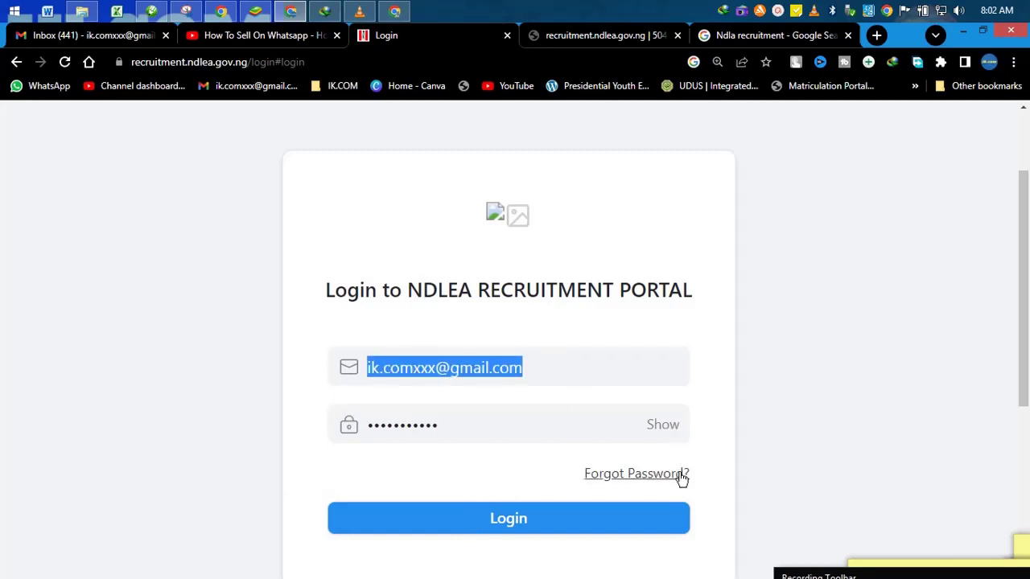
scroll(618, 470, down, 2)
Step: On the sign-up form, enter the applicant's full name, autofill the saved e-mail, and submit
click(603, 486)
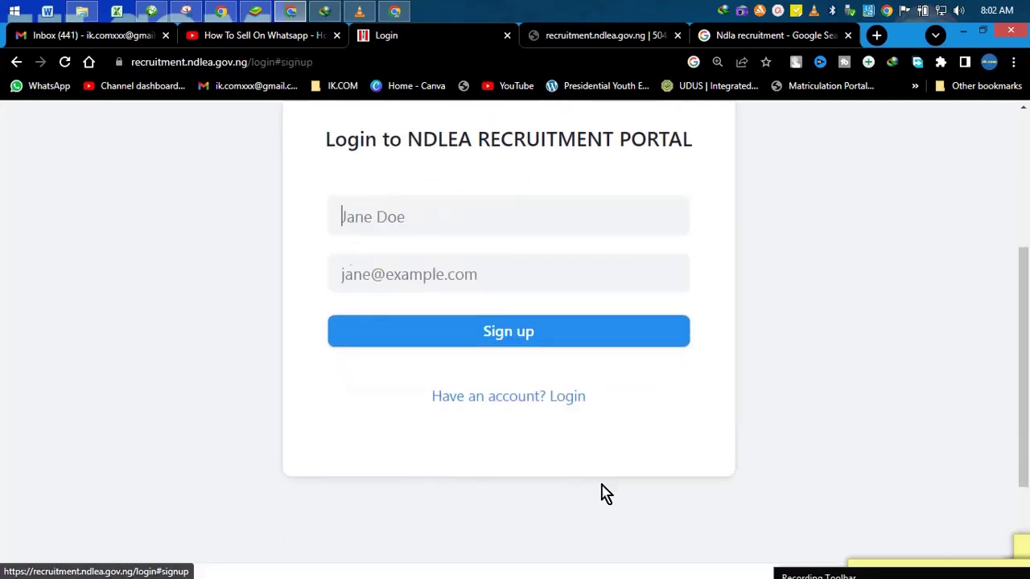
click(481, 223)
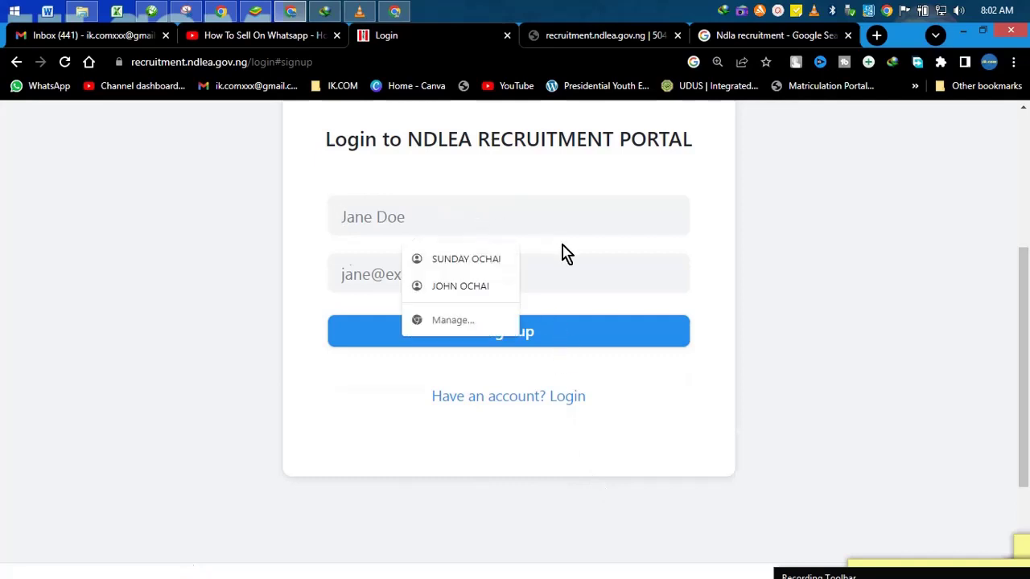
click(529, 291)
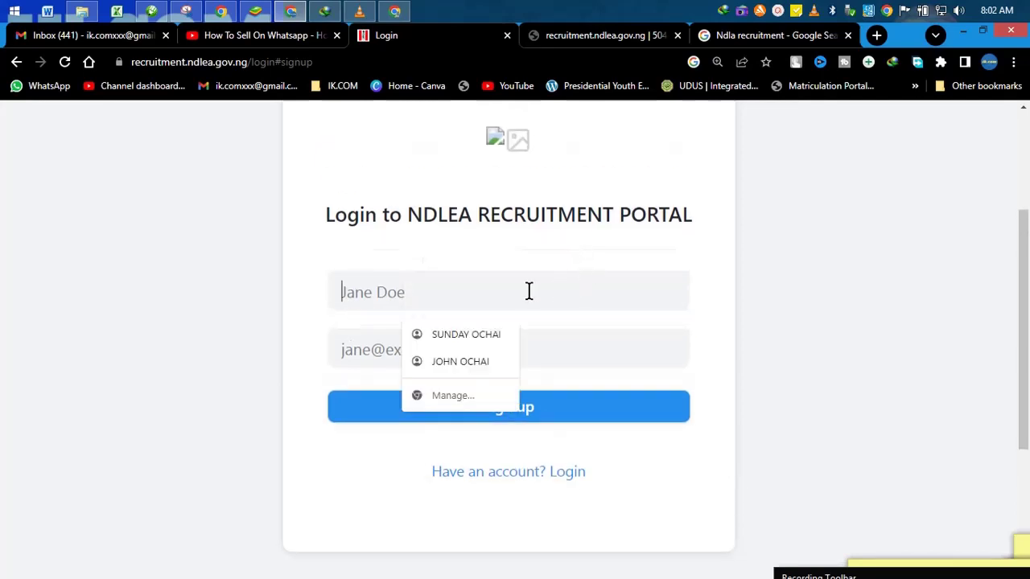
text(ik.c)
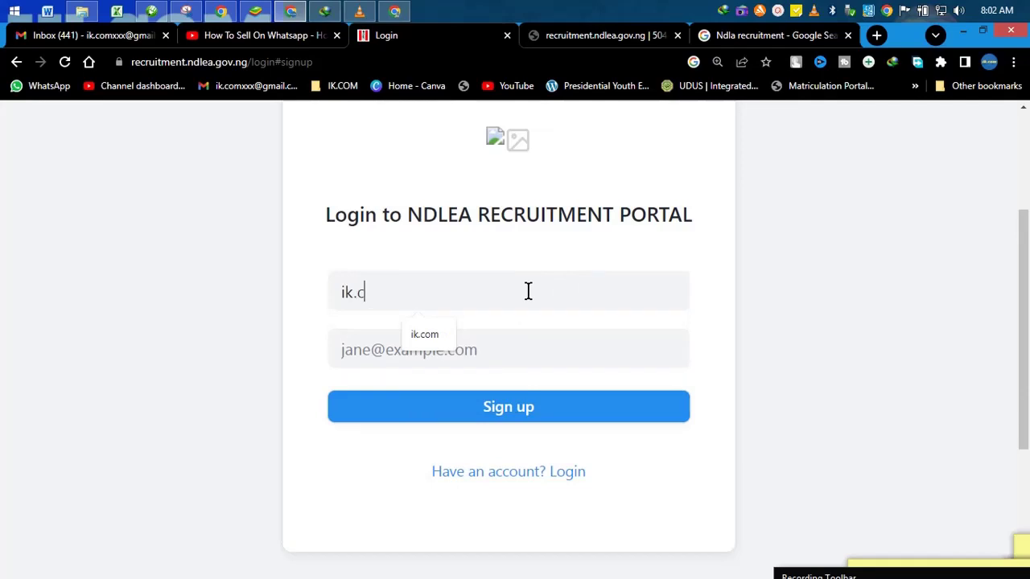
text(om)
click(522, 331)
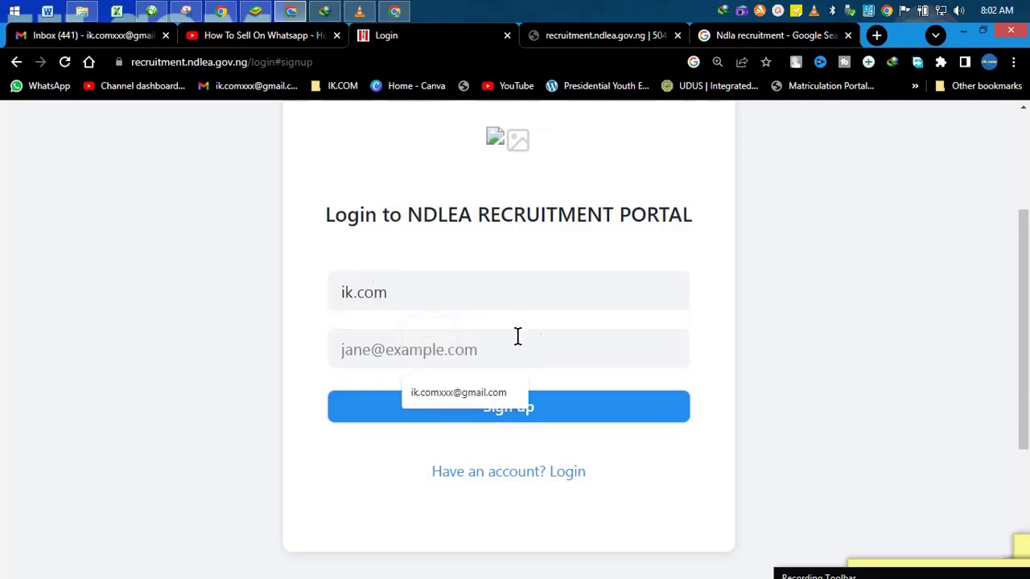
click(493, 397)
click(513, 414)
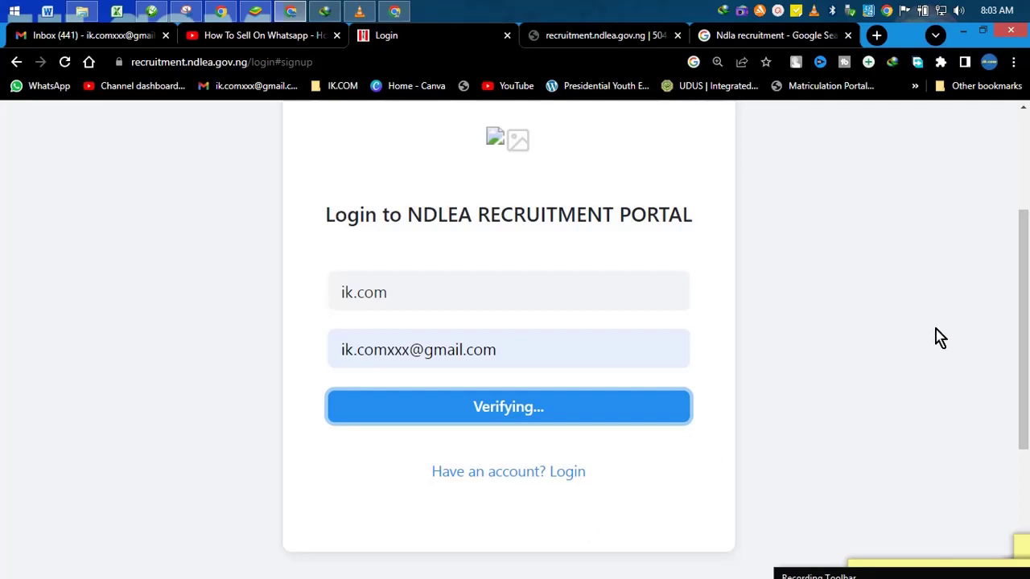
drag(1017, 312, 1011, 272)
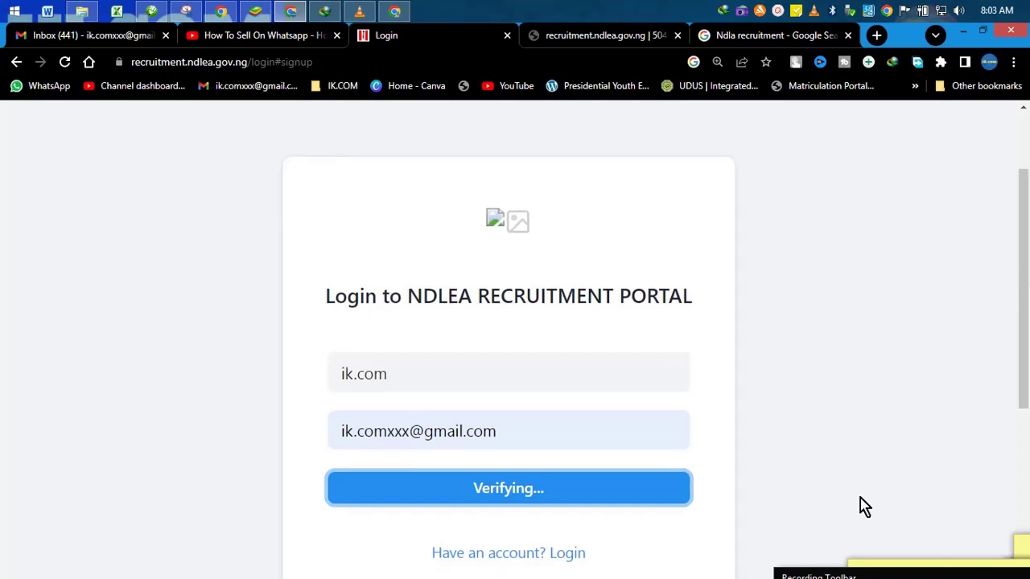
click(861, 577)
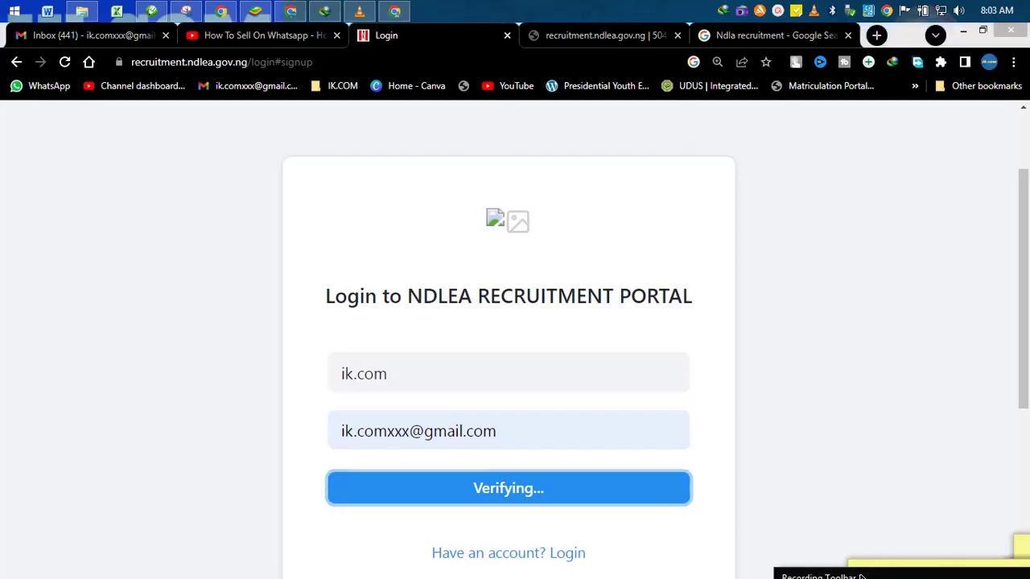
drag(869, 517, 759, 340)
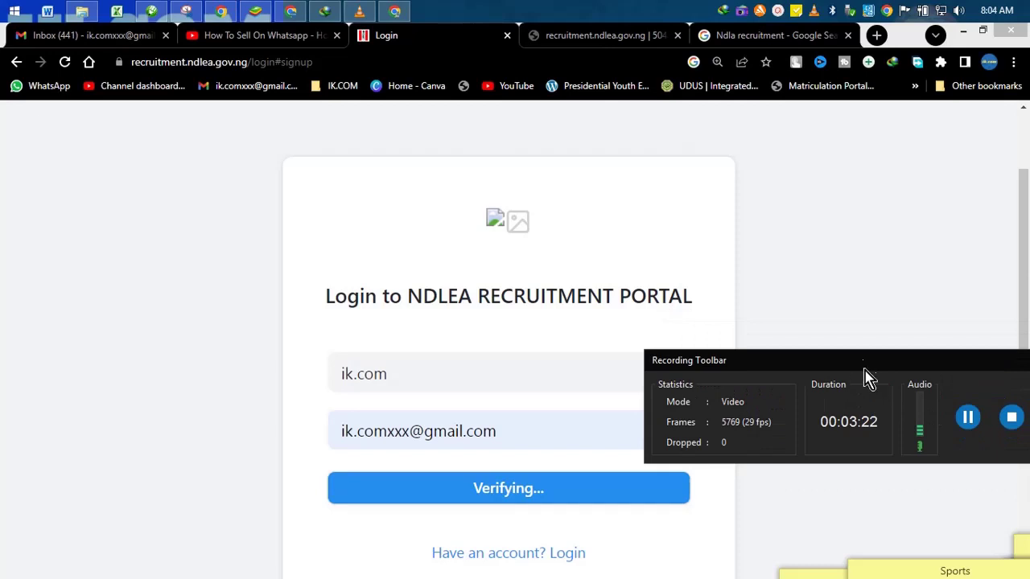
drag(864, 371, 966, 578)
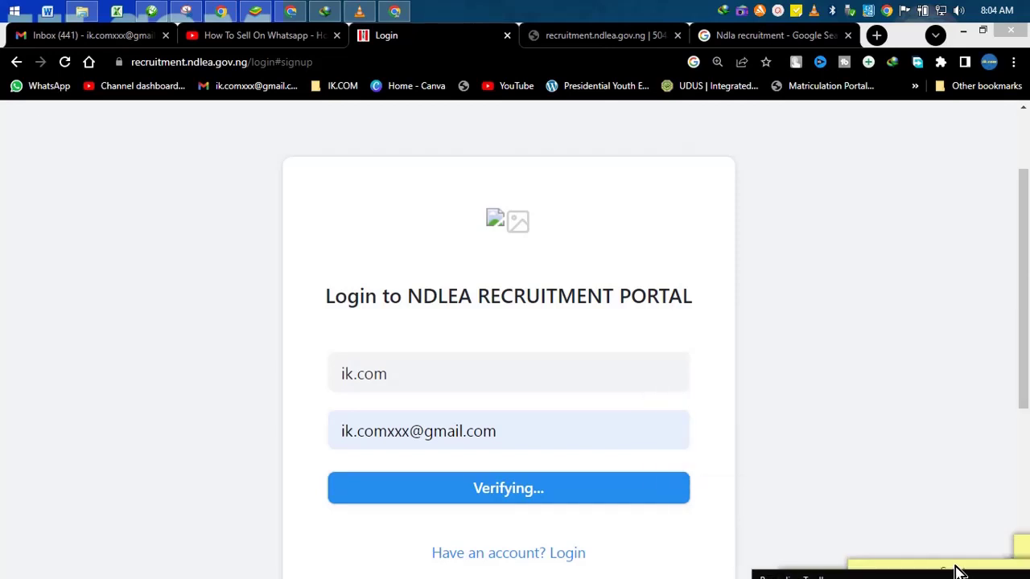